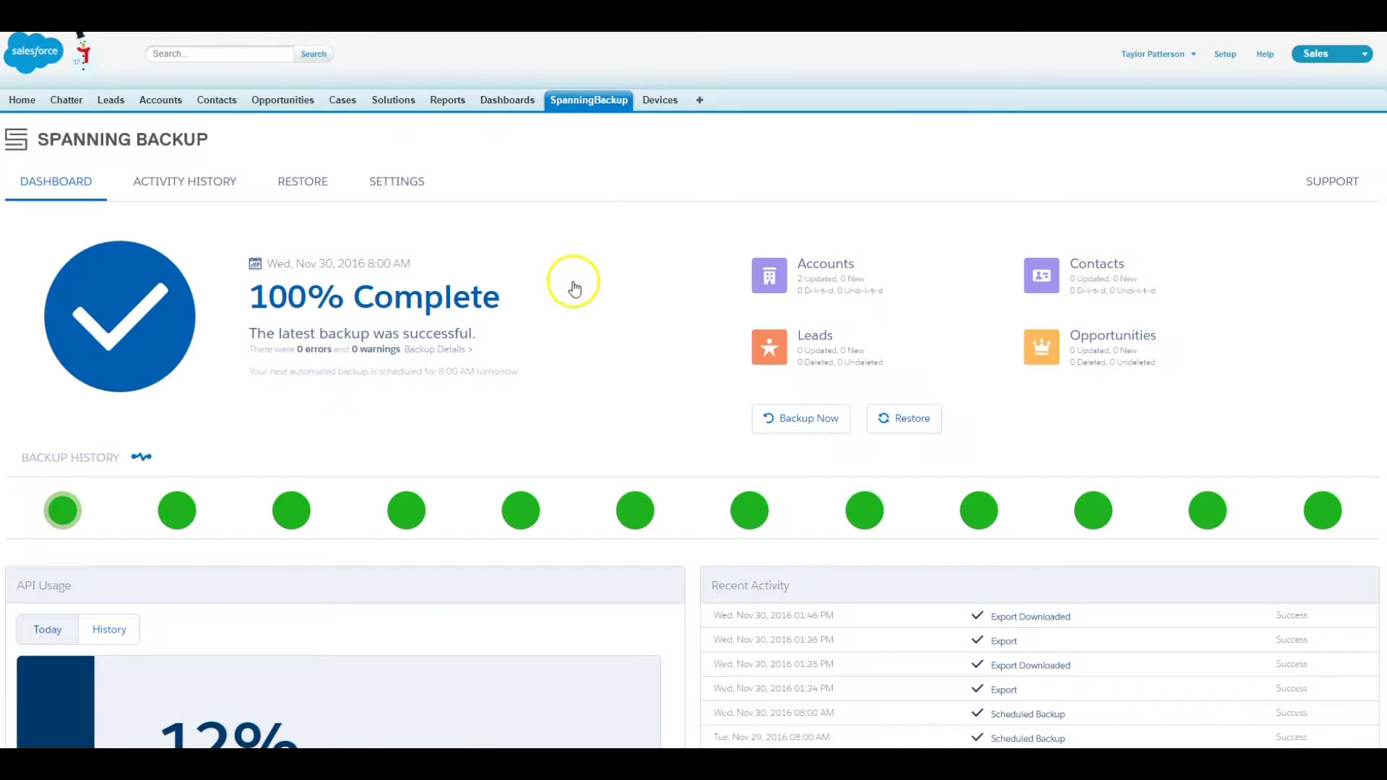
Scroll down and back up the Spanning Backup dashboard to review the latest backup status
scroll(578, 466, "down", 3)
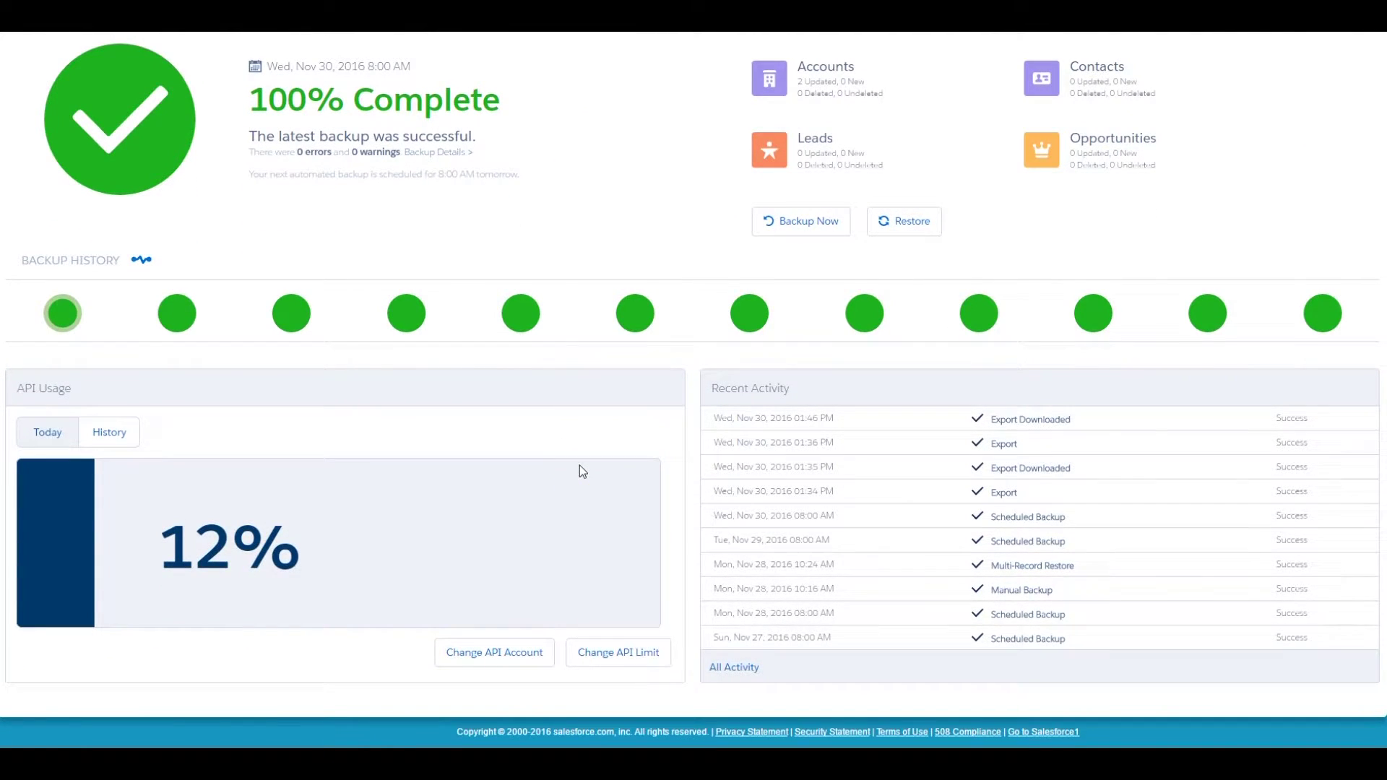
scroll(582, 470, "up", 3)
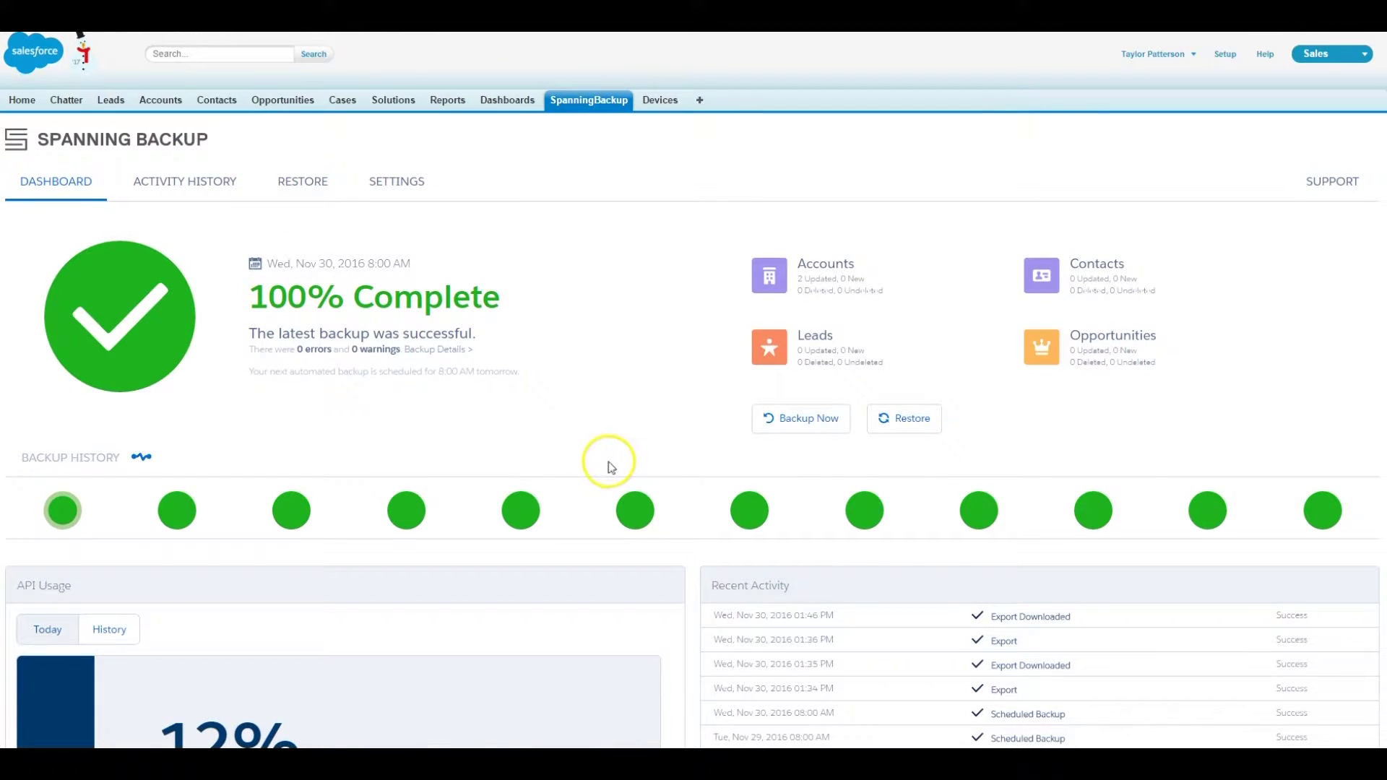
Start a multi-record restore with the dashboard's Restore button
left_click(909, 430)
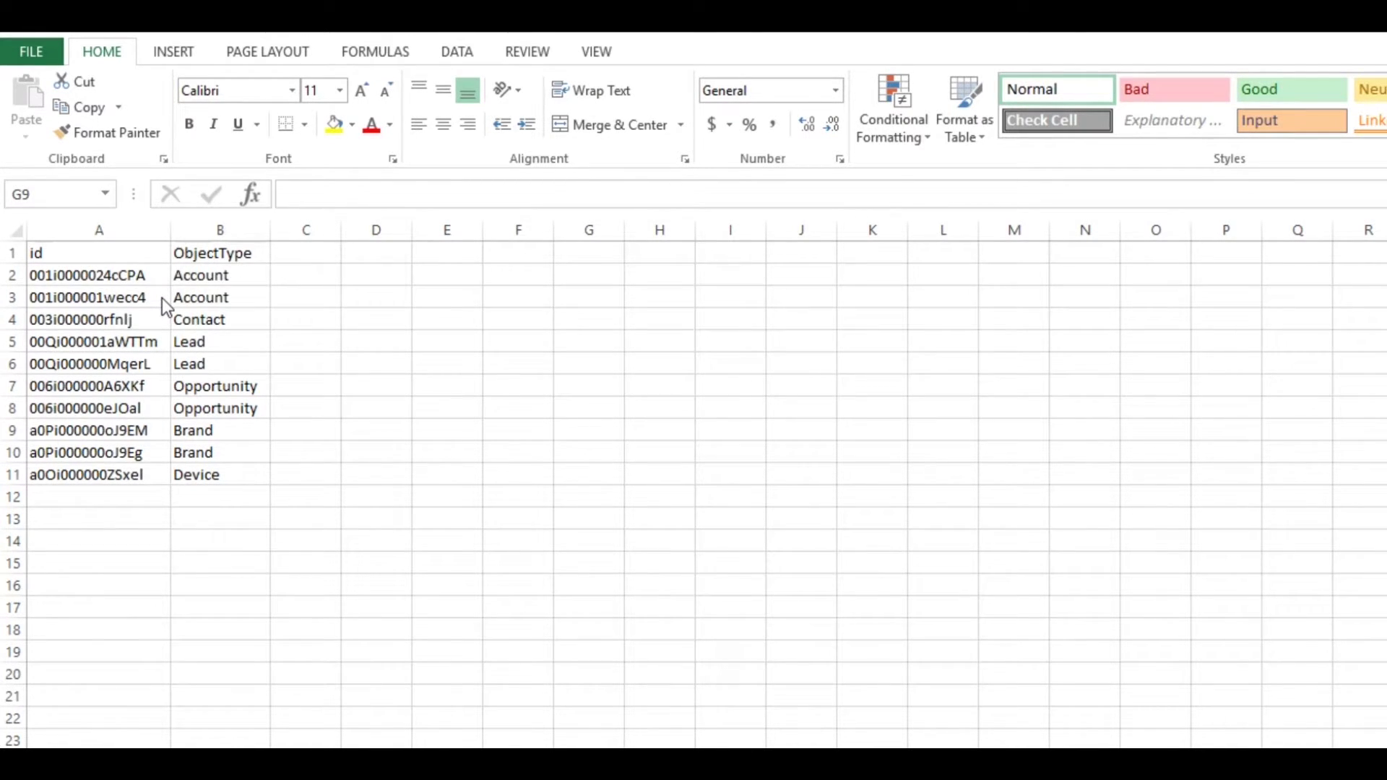
Point out the record ids and object types in columns A and B of the CSV
left_click(163, 343)
left_click(158, 408)
left_click(160, 429)
left_click(160, 469)
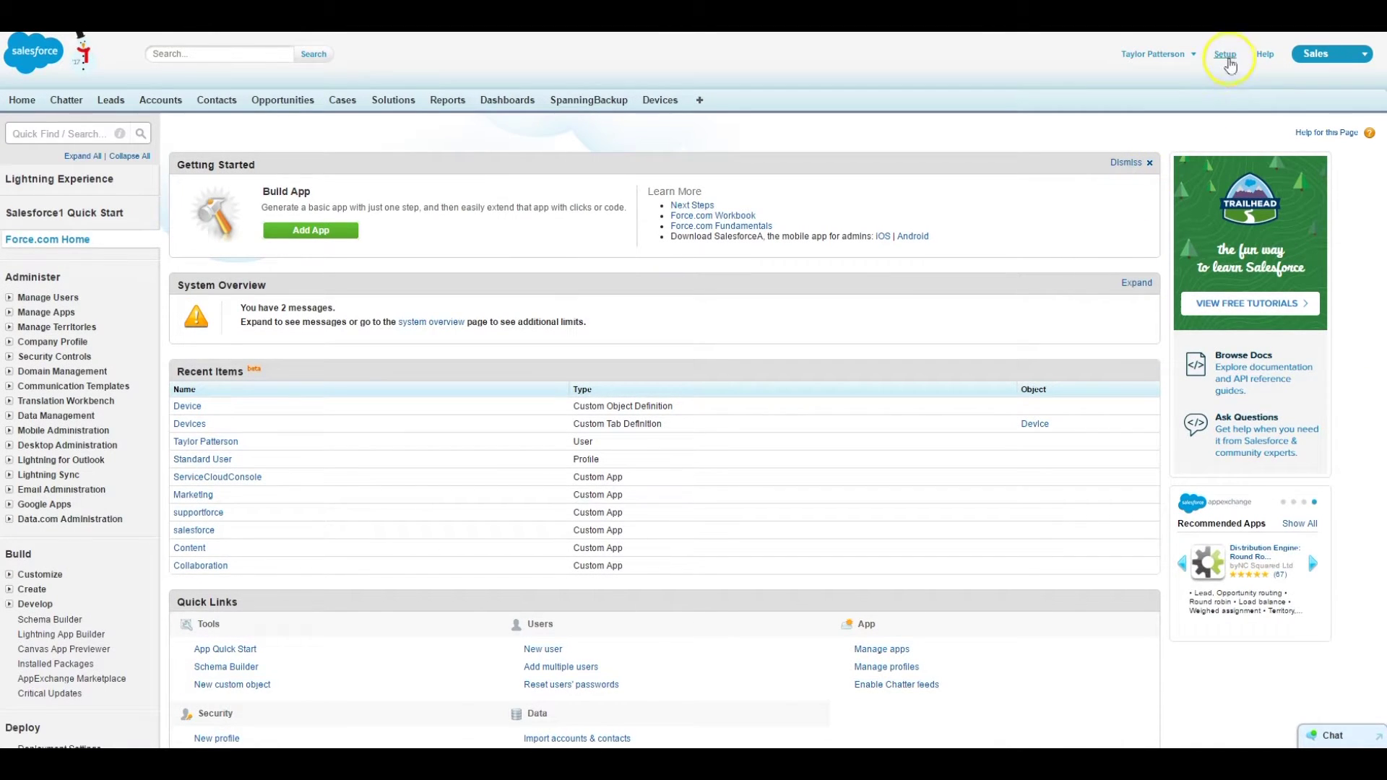
Open Schema Builder from Salesforce Setup and pan the diagram to view object relationships
left_click(1232, 62)
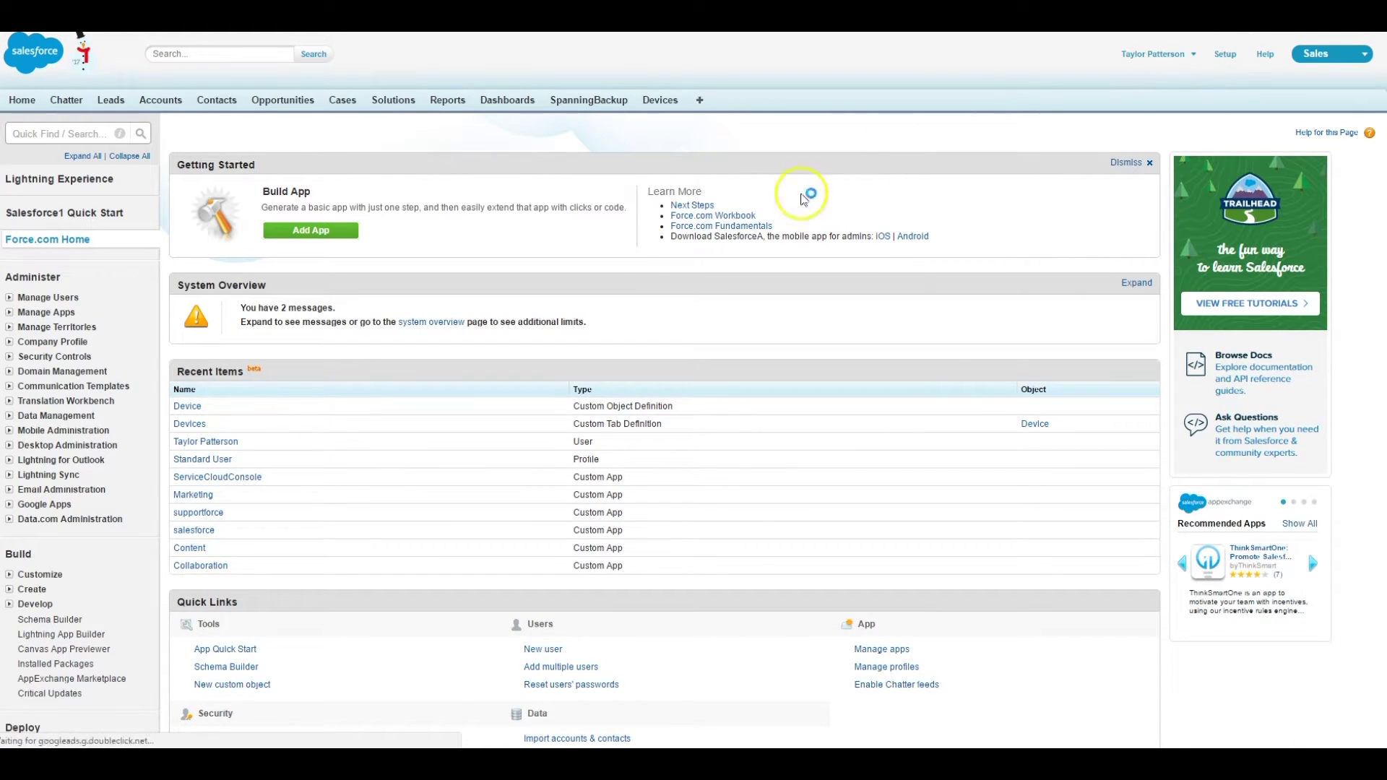
left_click(63, 622)
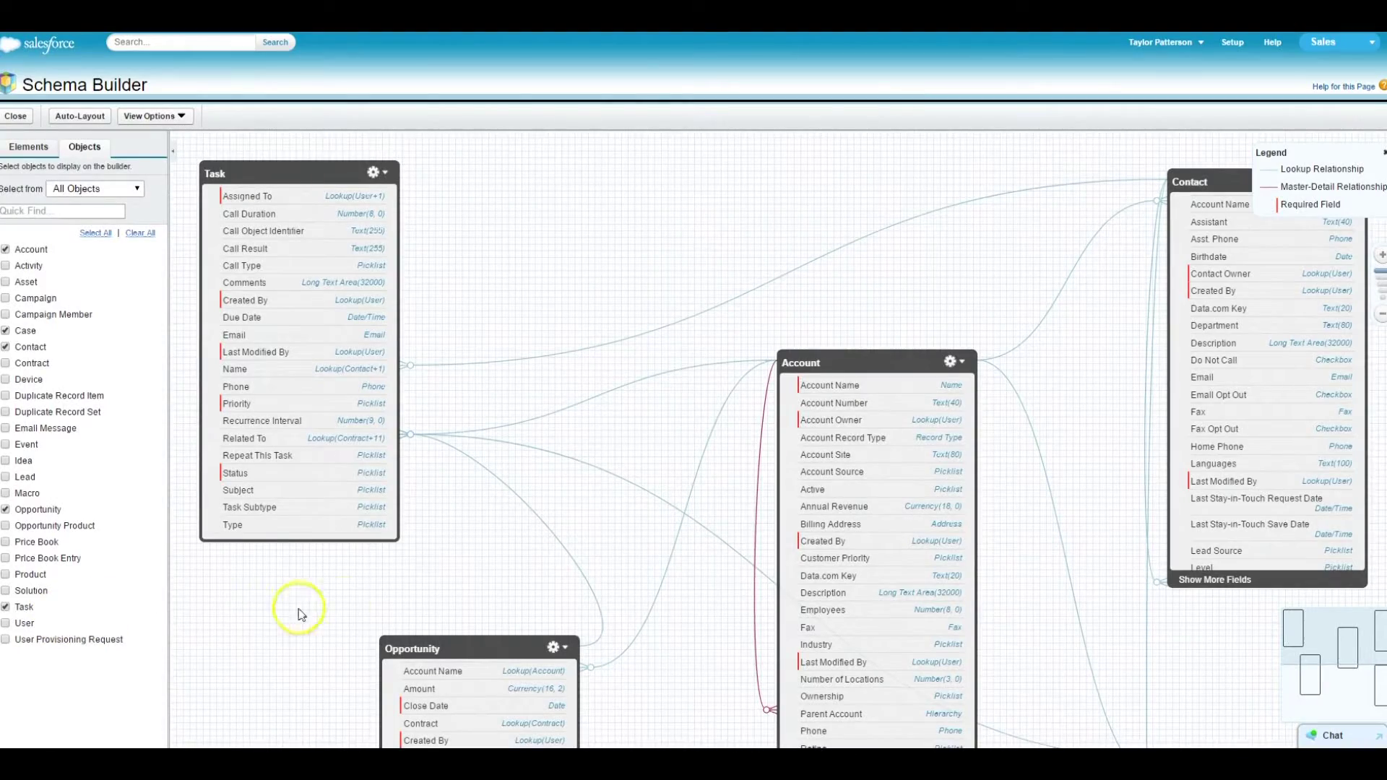
left_click_drag(725, 612, 622, 304)
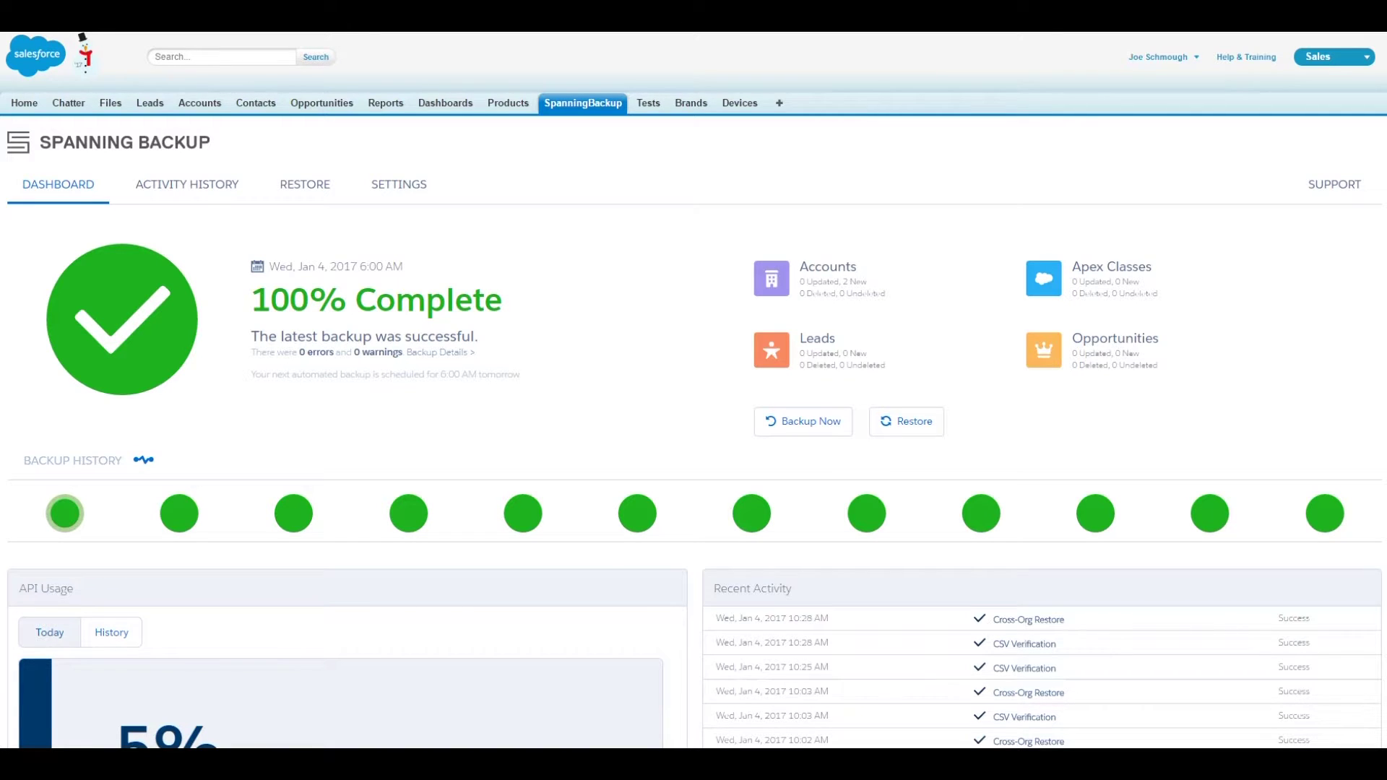
Start a Different Org restore, authorize the Spanning Demo sandbox, and confirm the prerequisites checklist
left_click(930, 433)
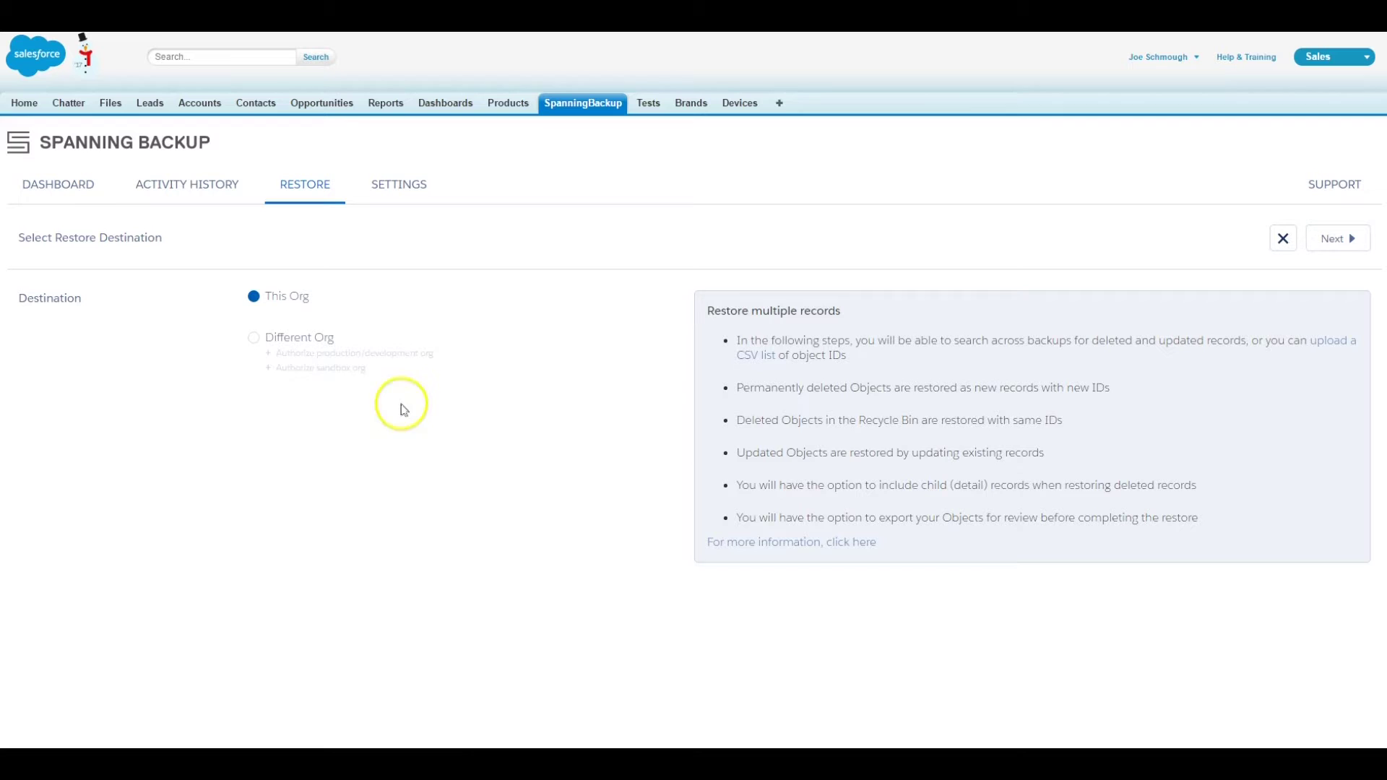
left_click(254, 338)
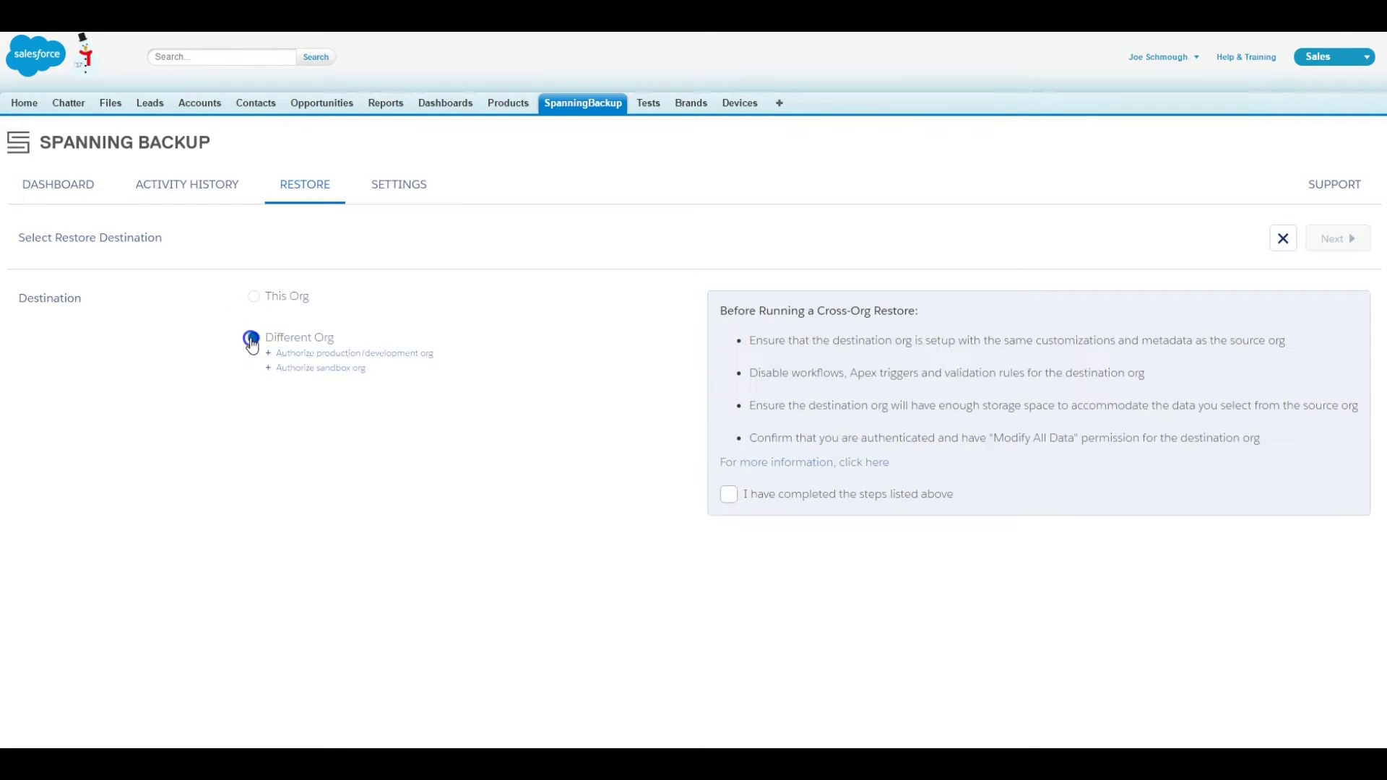
left_click(287, 370)
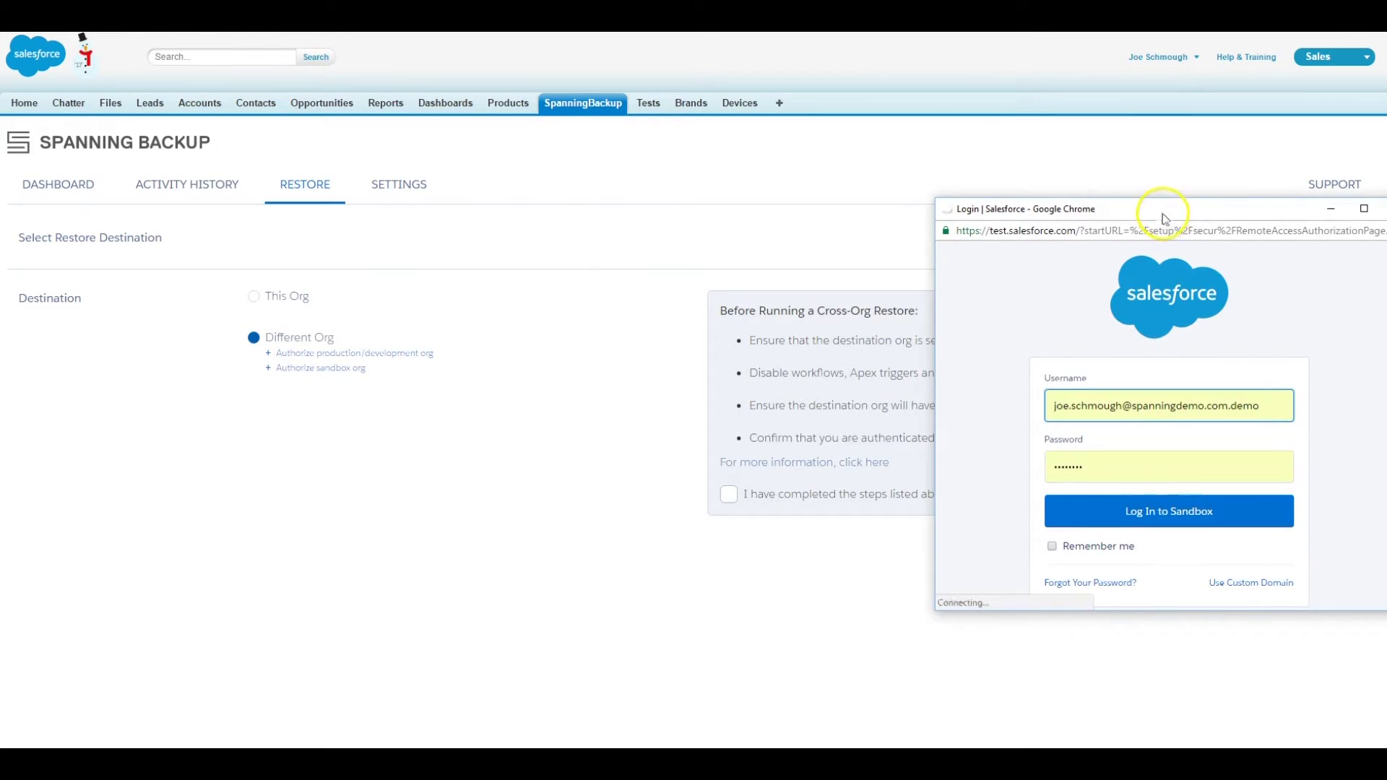
left_click_drag(1167, 208, 793, 164)
left_click(867, 466)
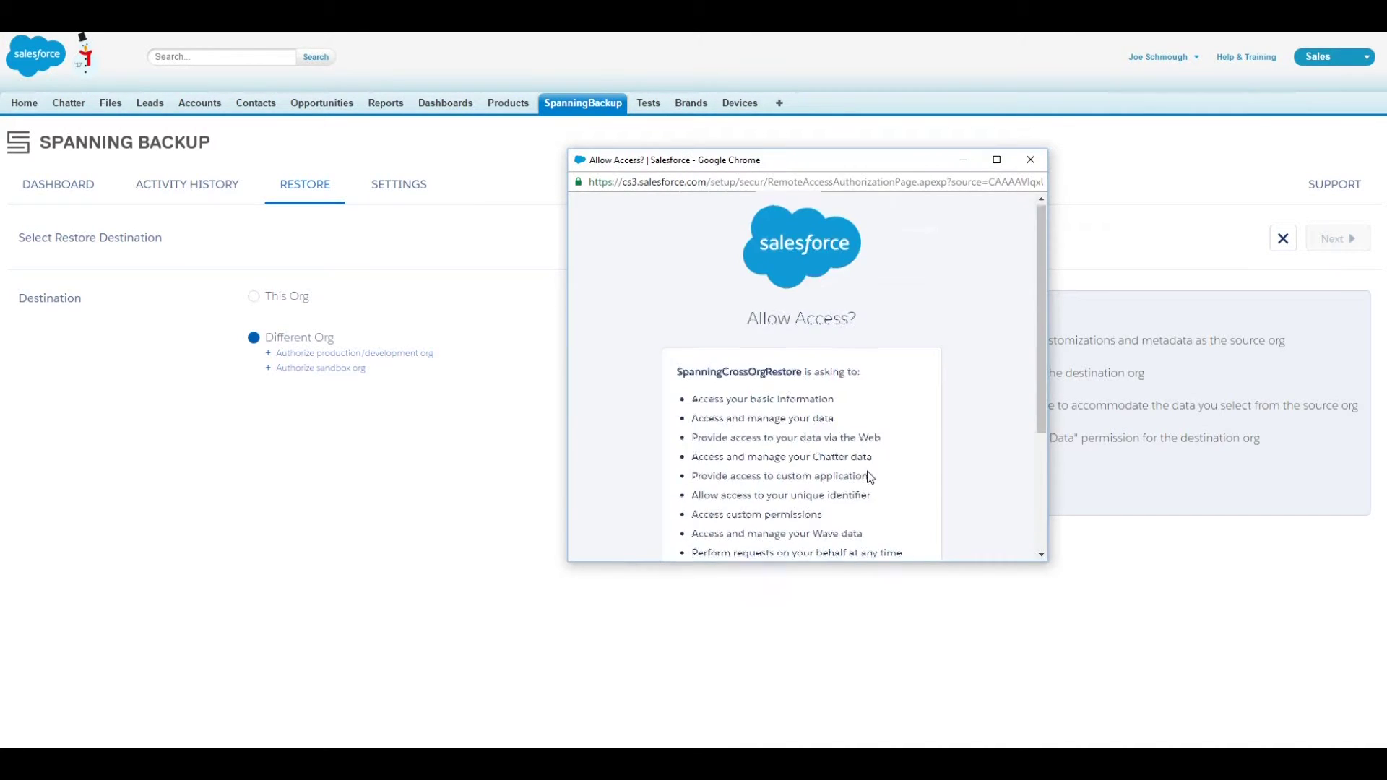
left_click(869, 477)
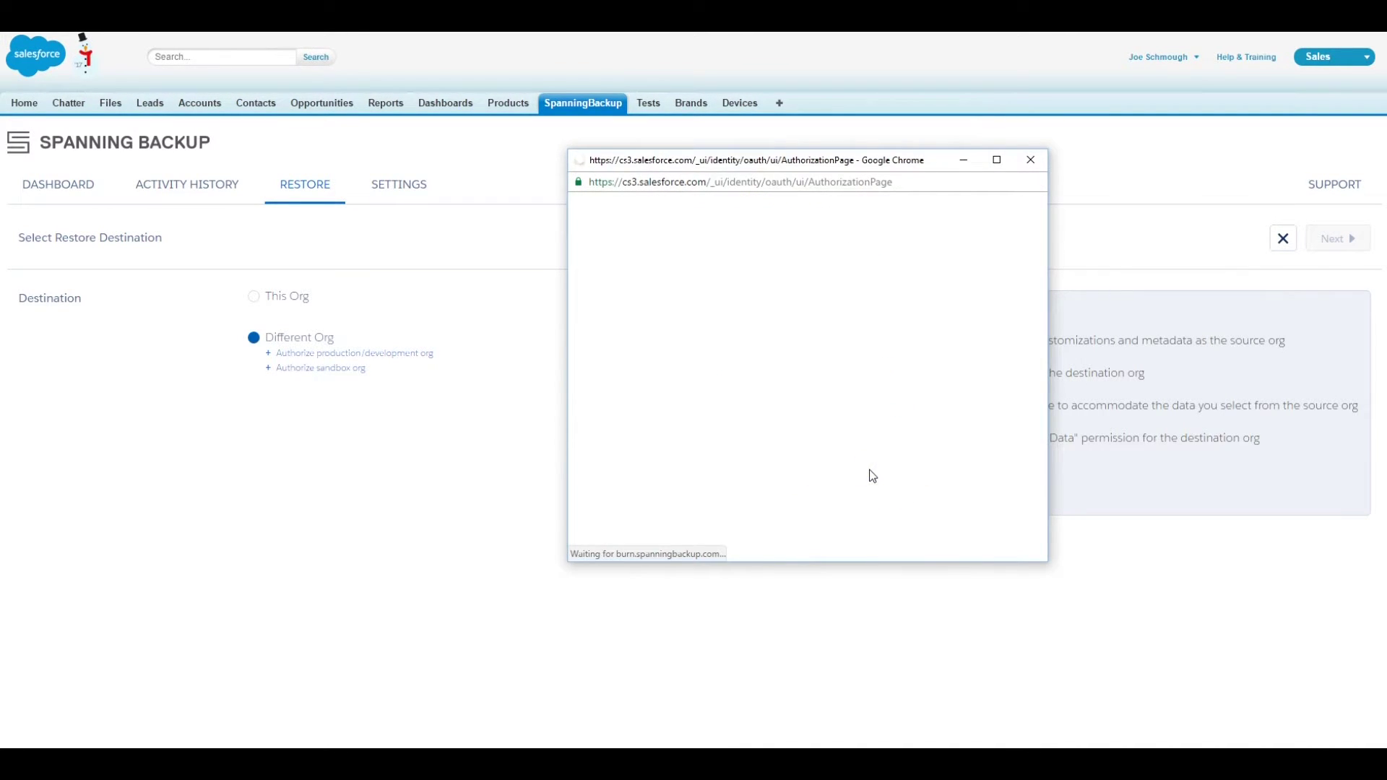
left_click(726, 498)
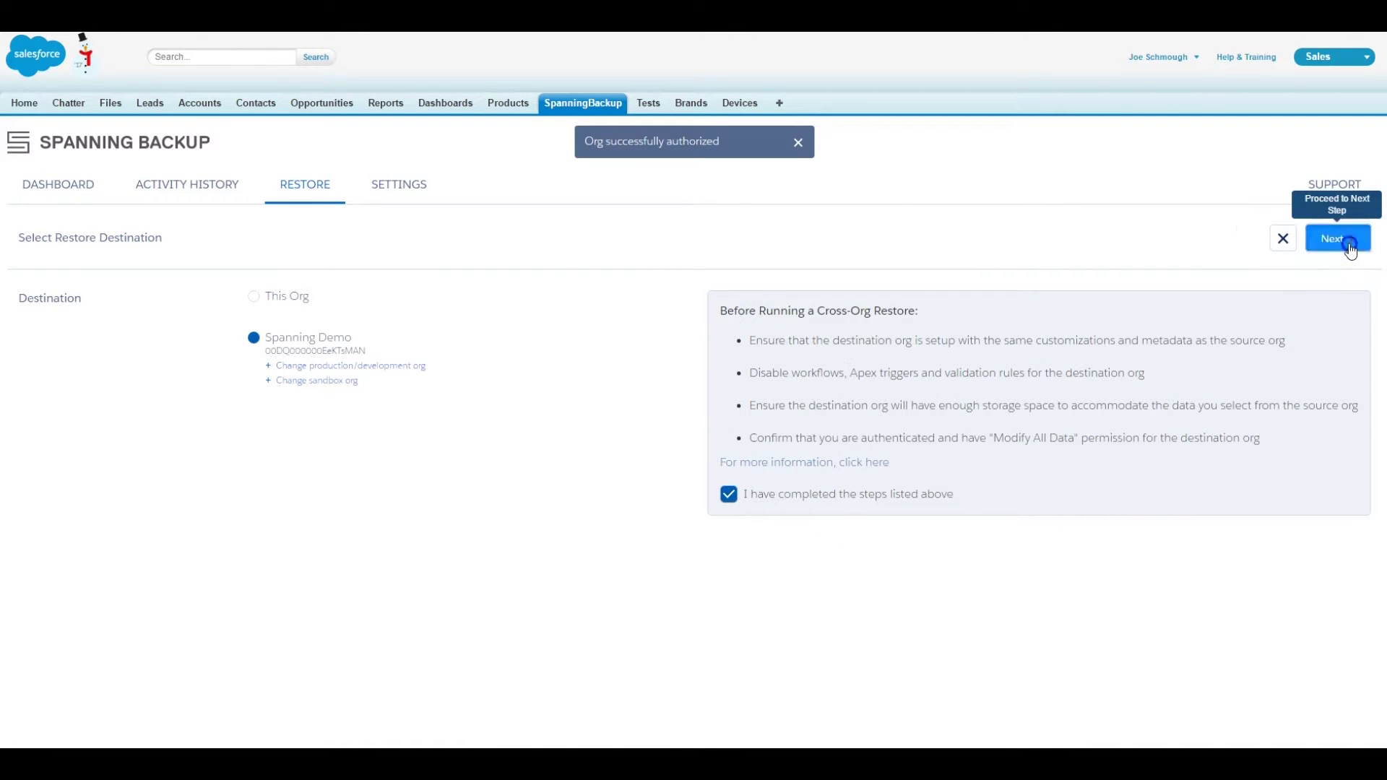
left_click(1350, 245)
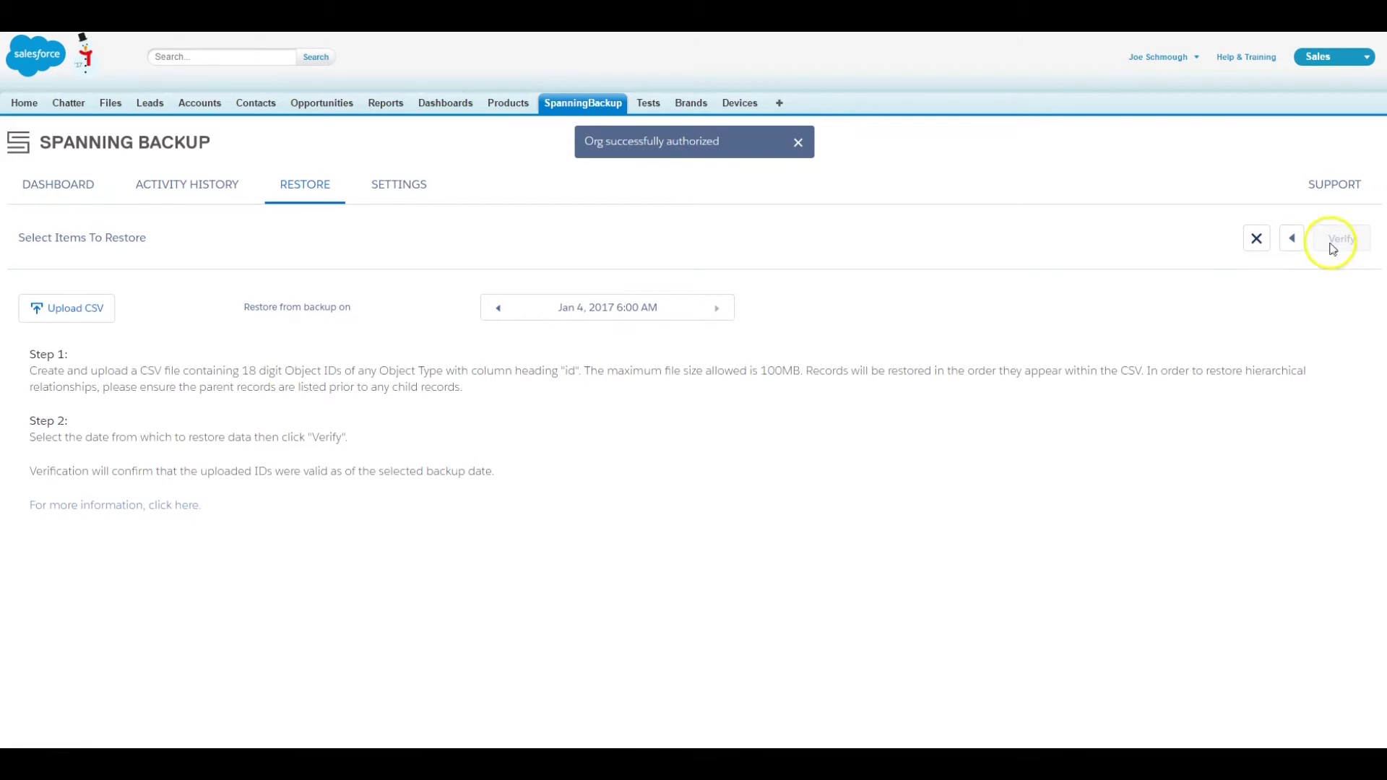
Upload Packaged Restore Demo CSV.csv, choose the Jan 2, 2017 backup, and verify the ids
left_click(96, 309)
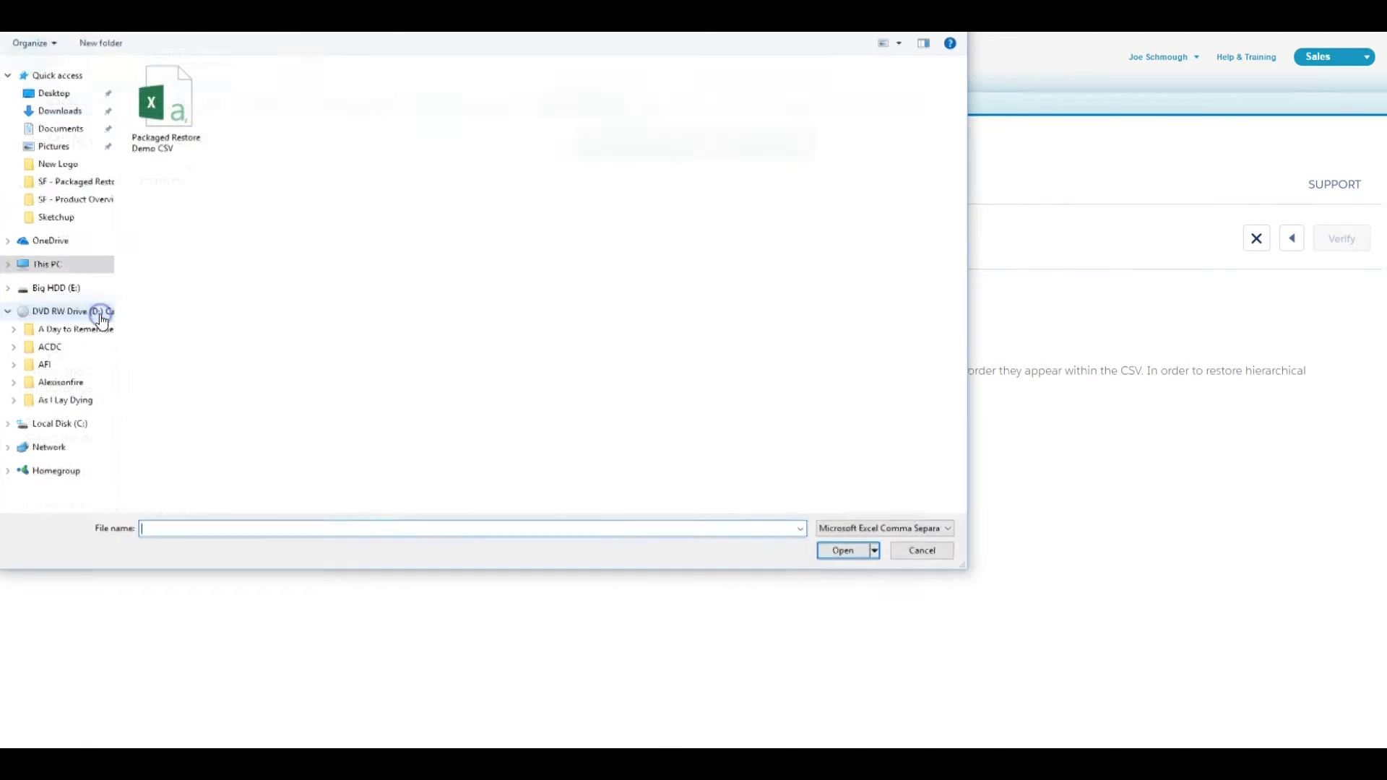
double_click(175, 119)
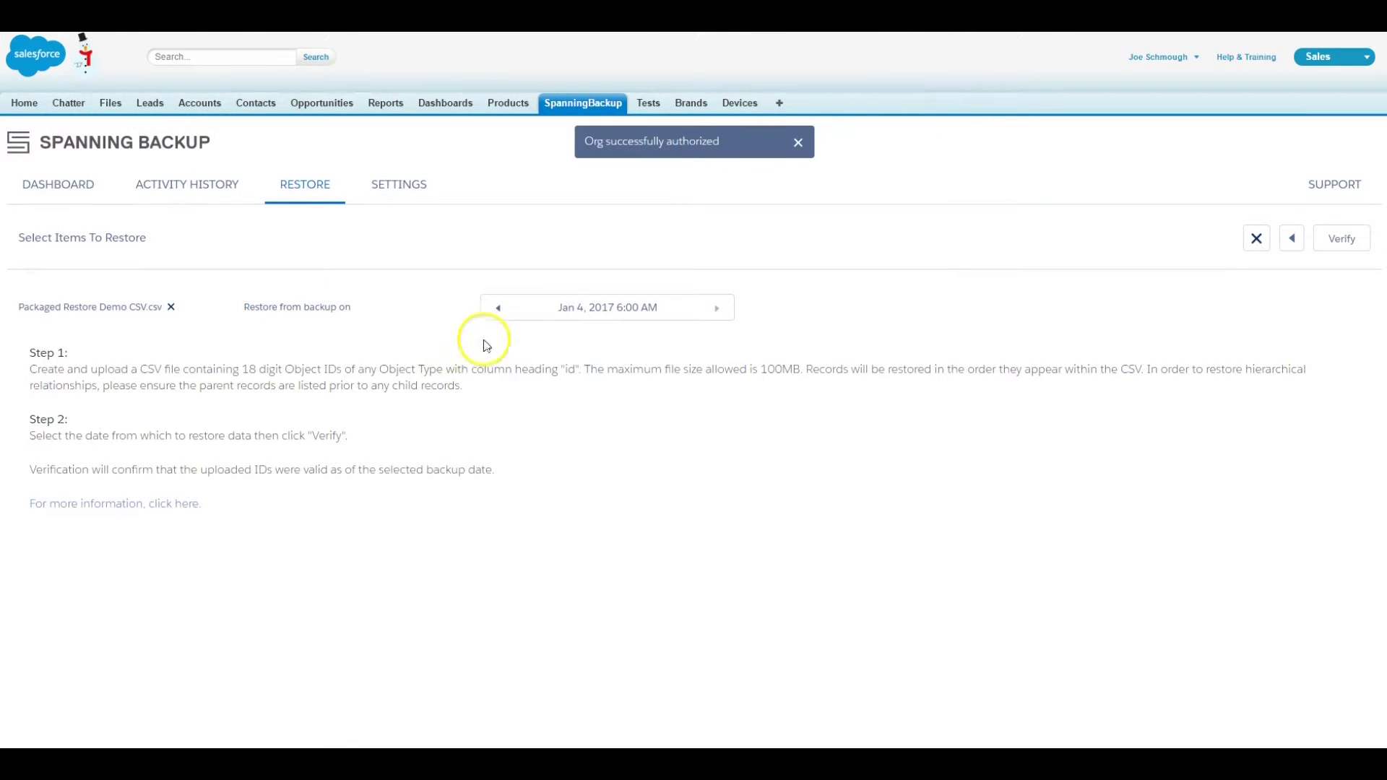
left_click(589, 320)
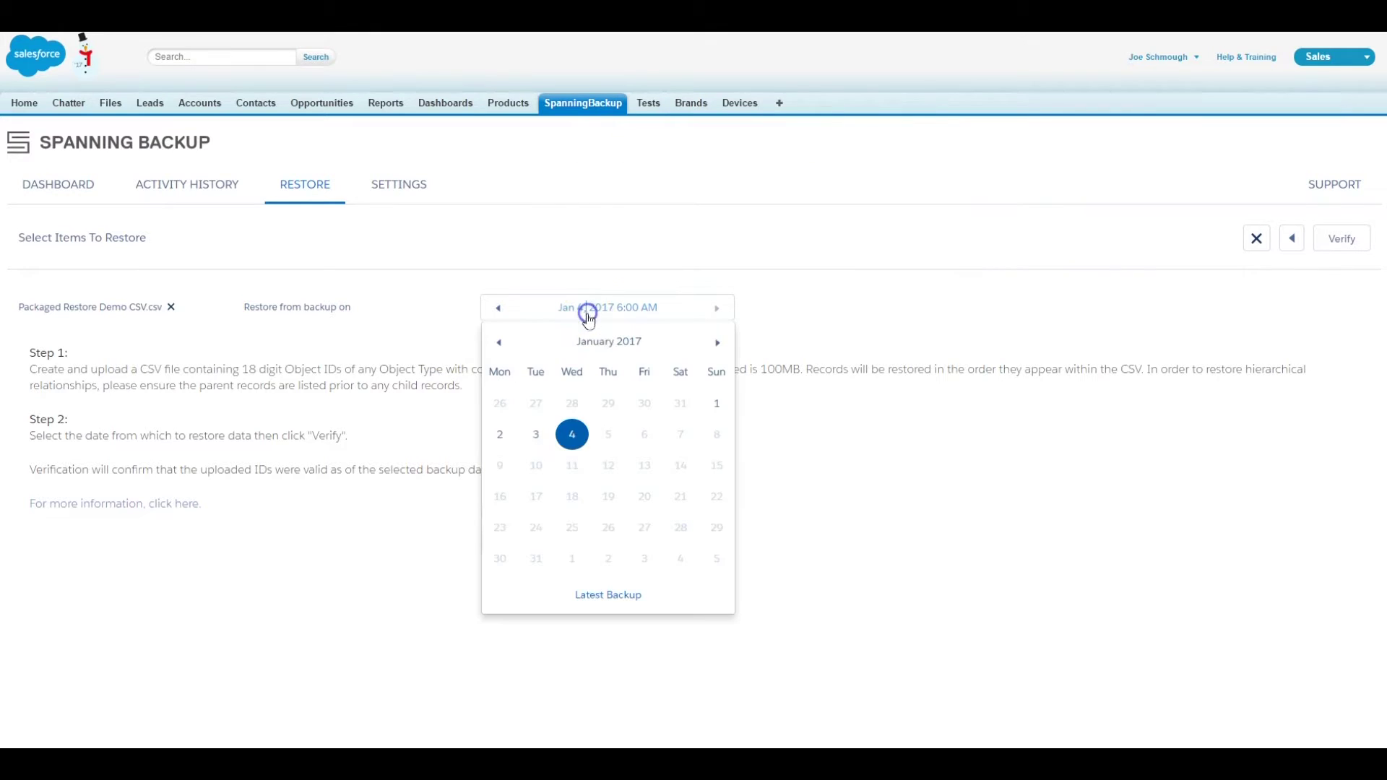
left_click(501, 435)
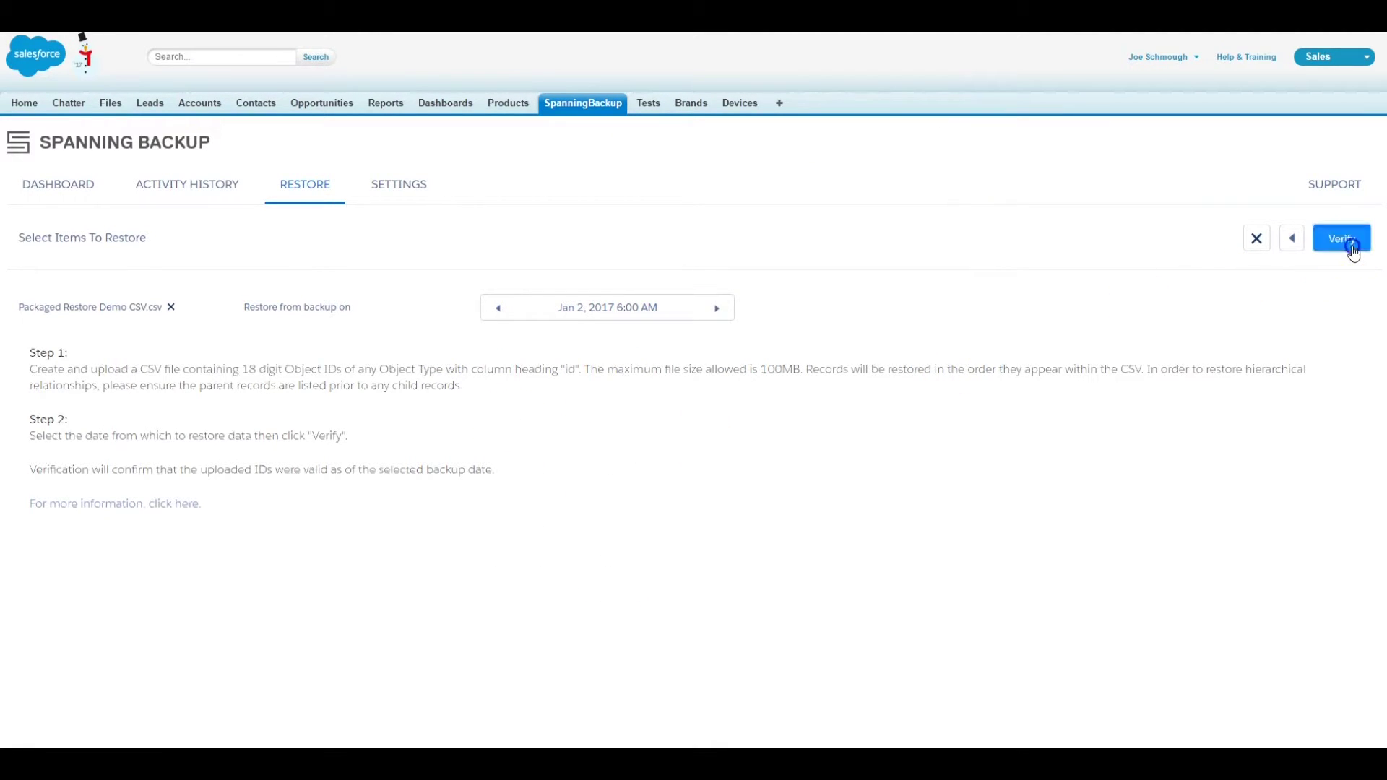
left_click(1351, 247)
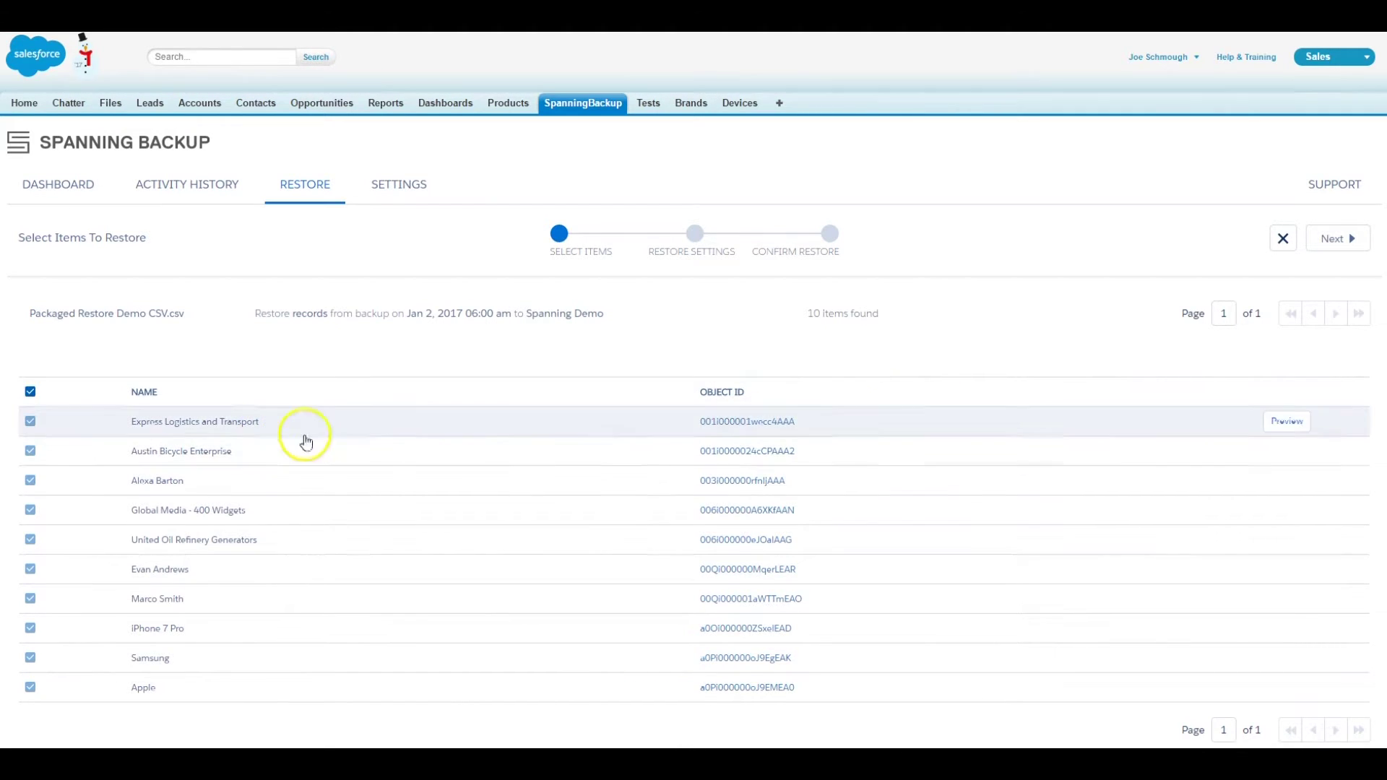
Preview all of Austin Bicycle Enterprise's backed-up fields, then proceed to Restore Settings
left_click(1283, 454)
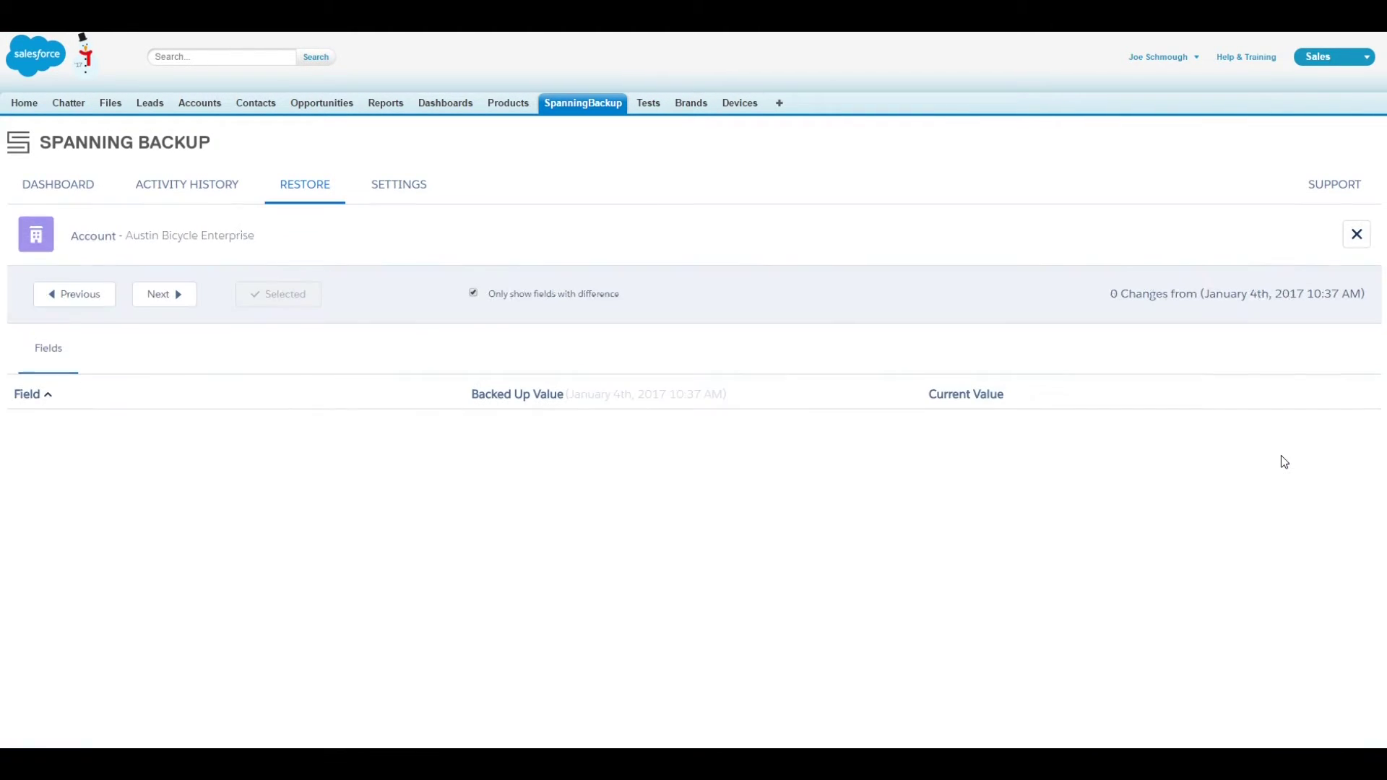
left_click(474, 293)
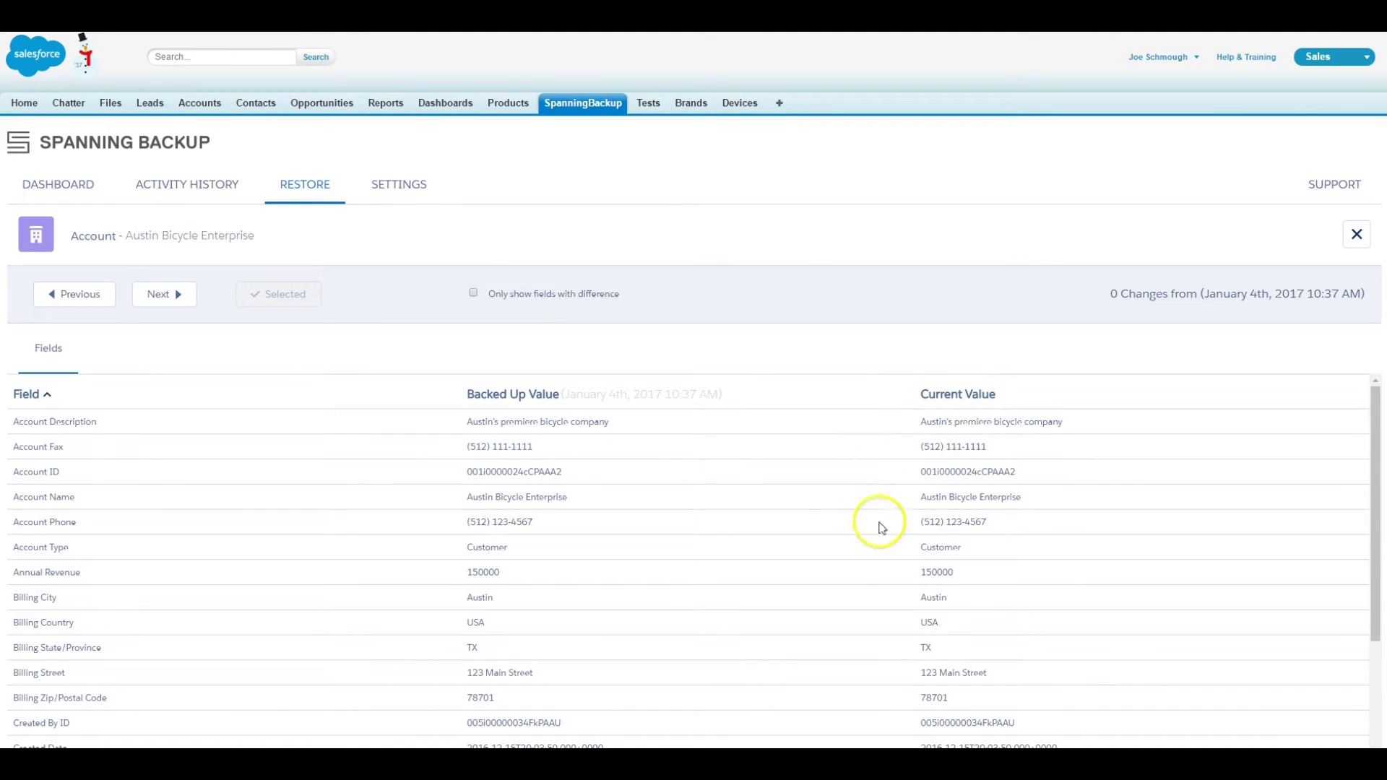
left_click(1356, 234)
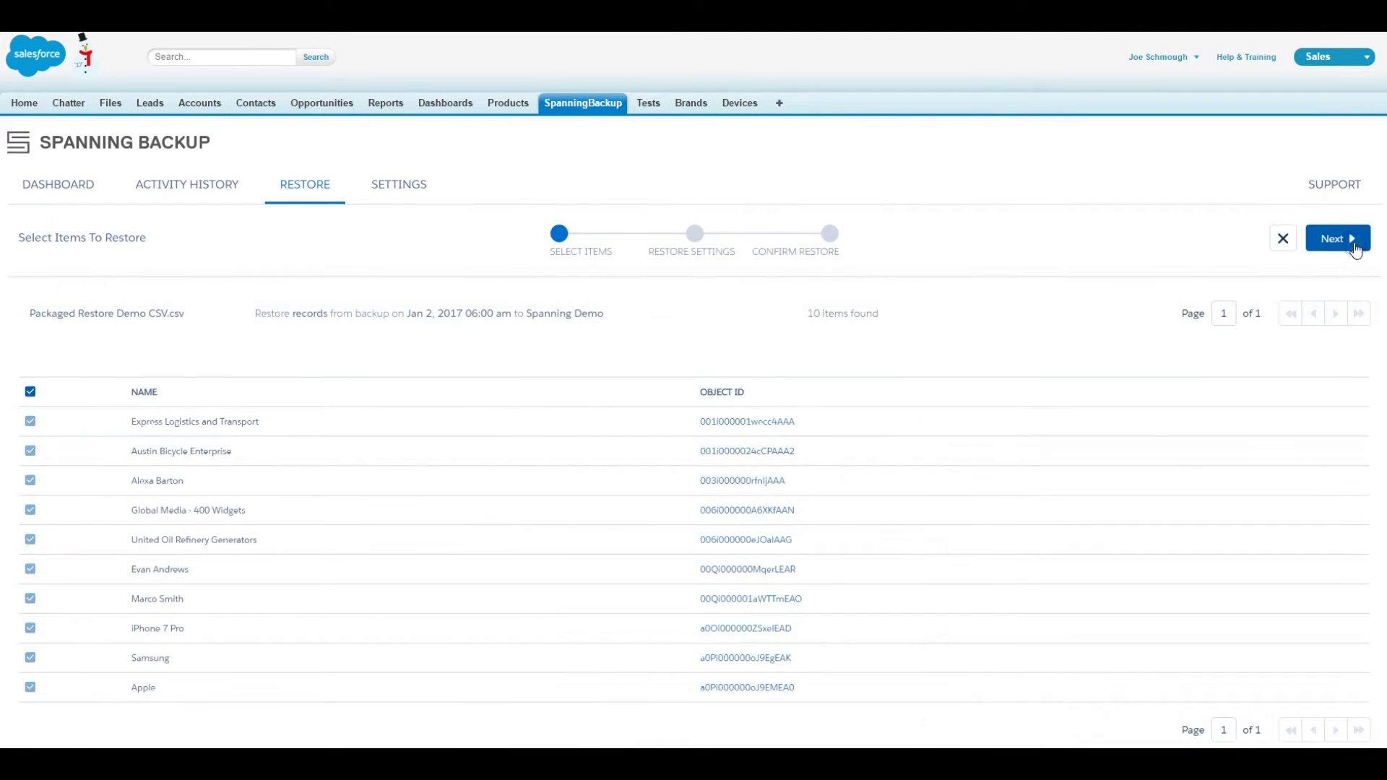
left_click(1356, 246)
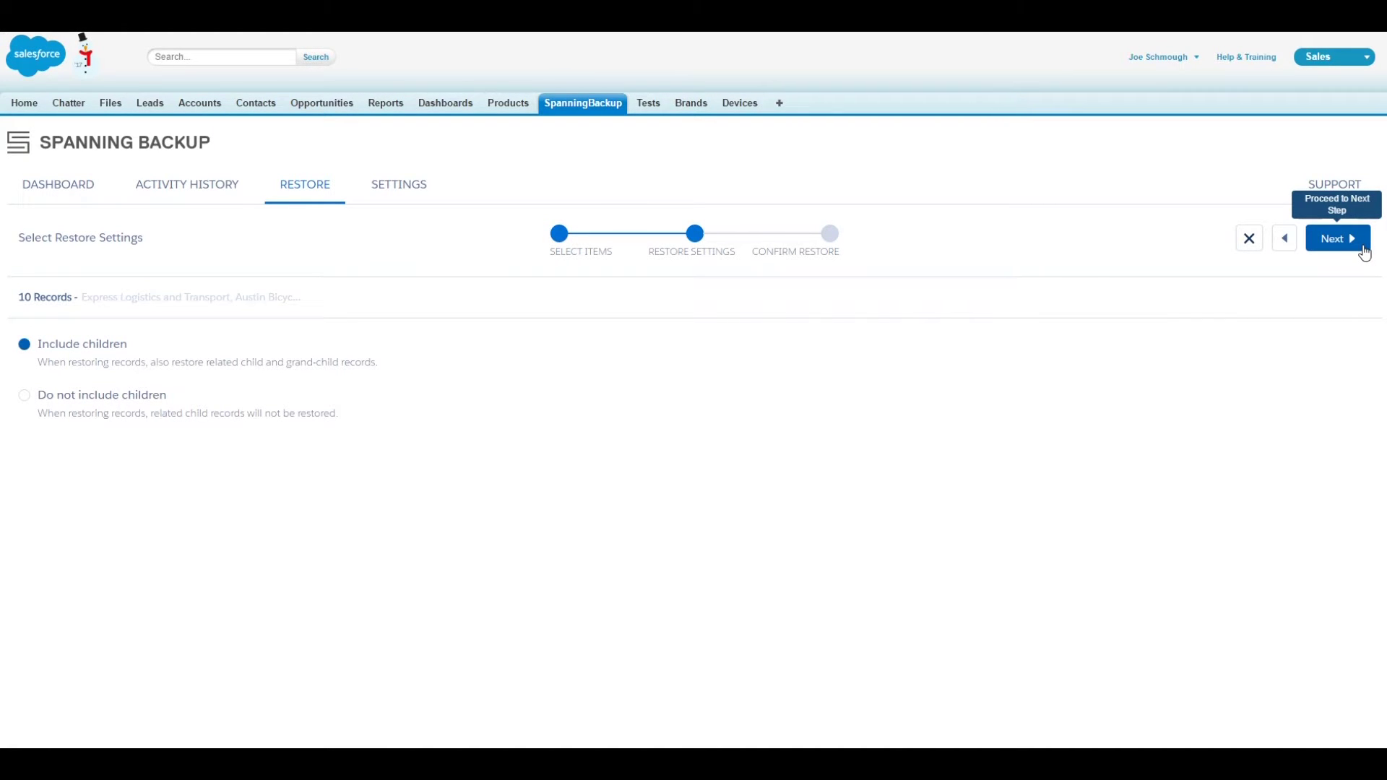
Keep Include children selected and confirm restoring the 10 records into Spanning Demo
left_click(1365, 250)
left_click(1365, 248)
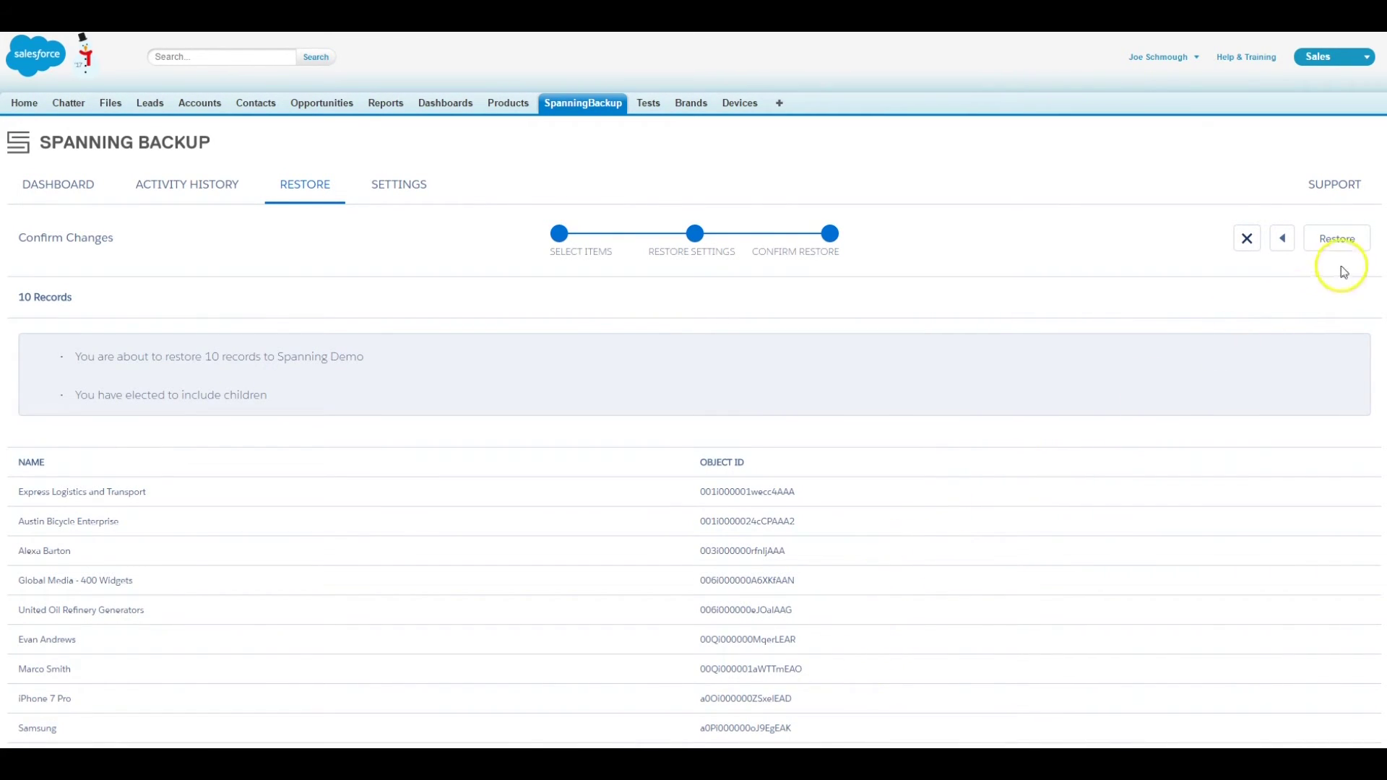
left_click(1358, 249)
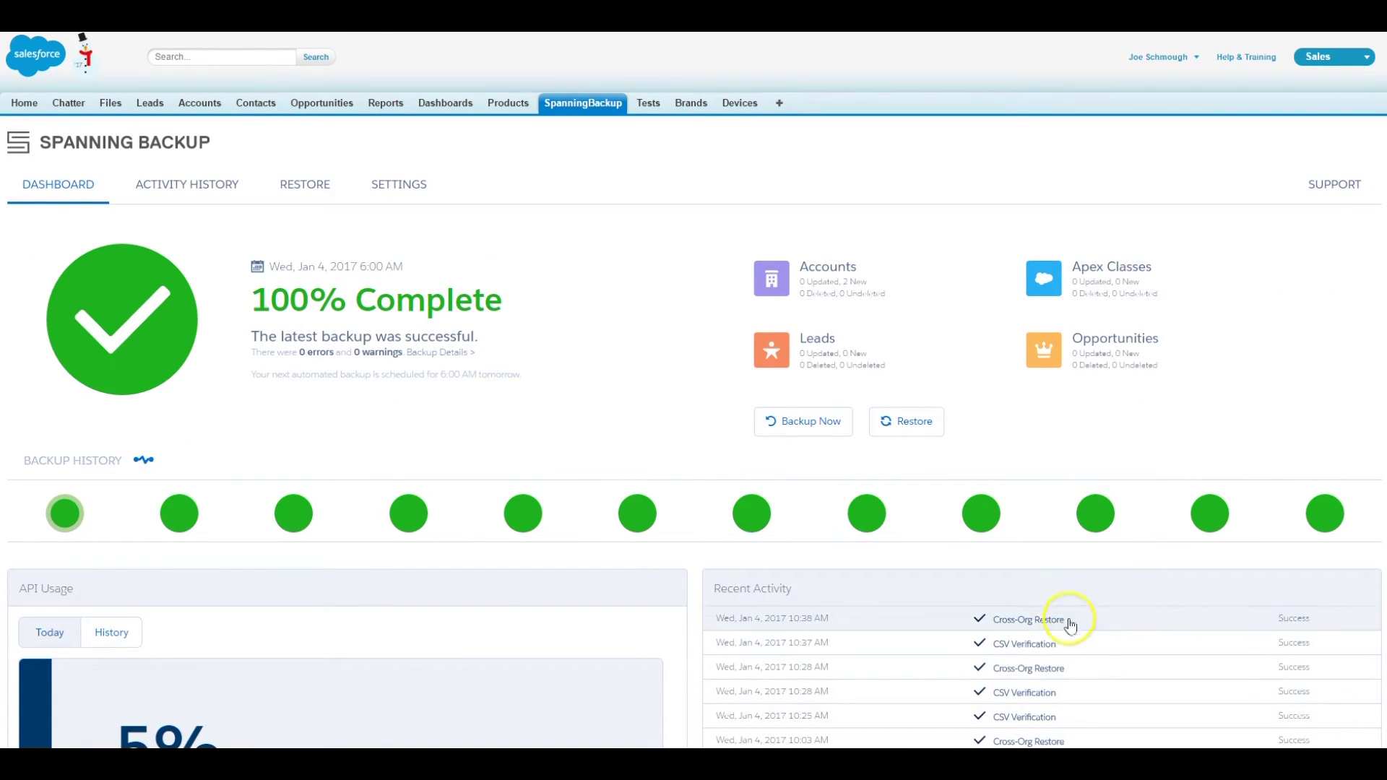
Open the latest Cross-Org Restore entry in Recent Activity to see 25/25 objects restored
left_click(1071, 623)
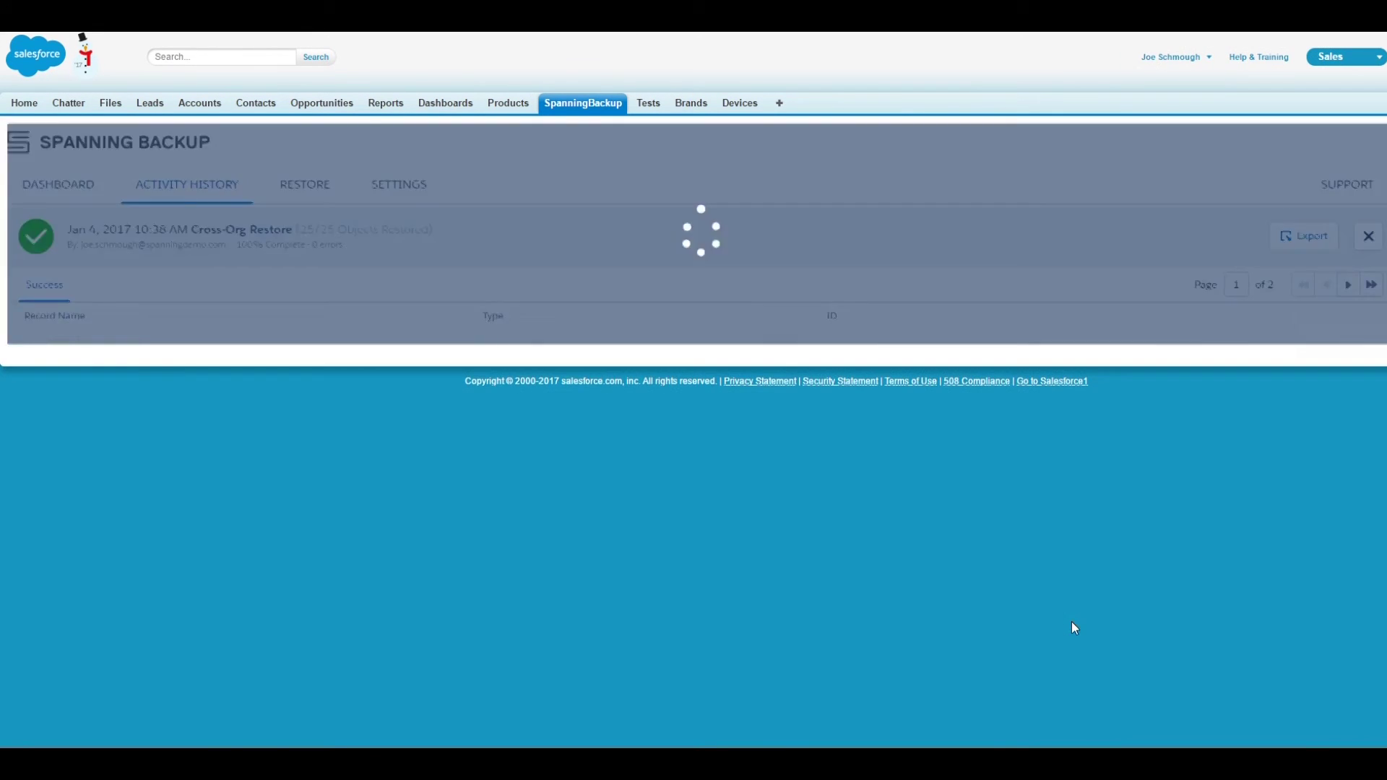